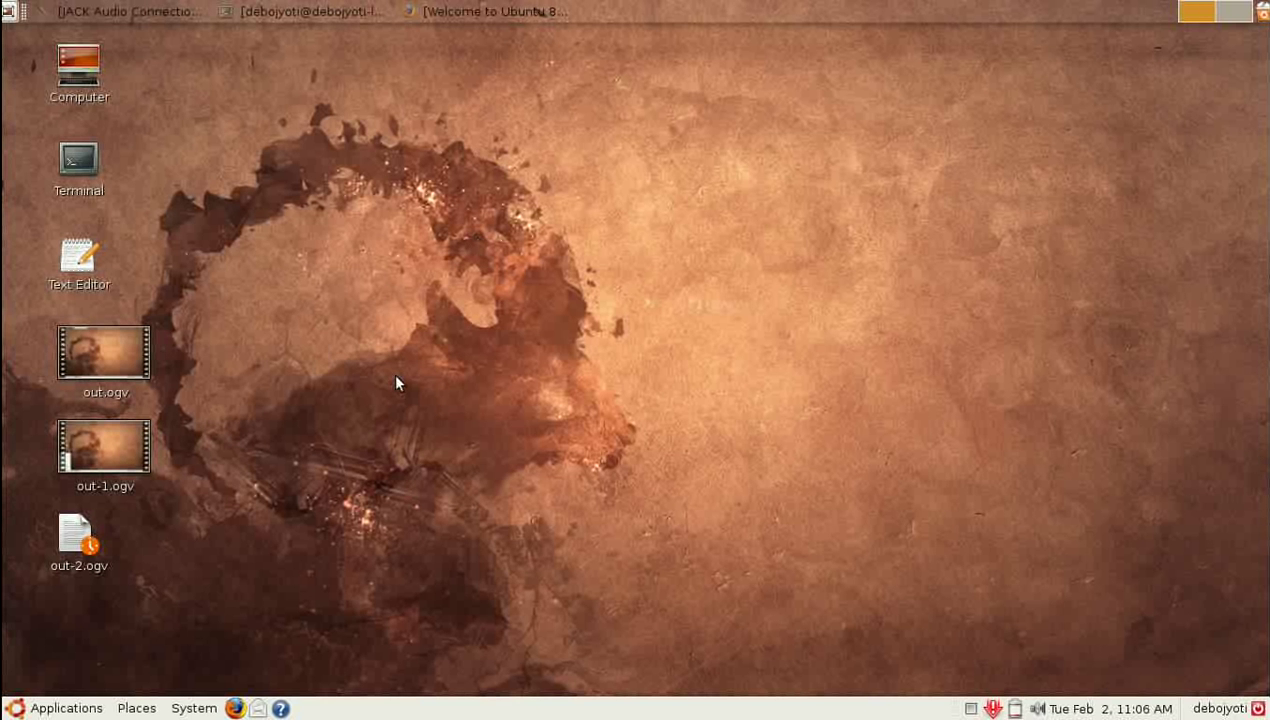
- Open the Home Folder from the Places menu in a file browser window
click(131, 708)
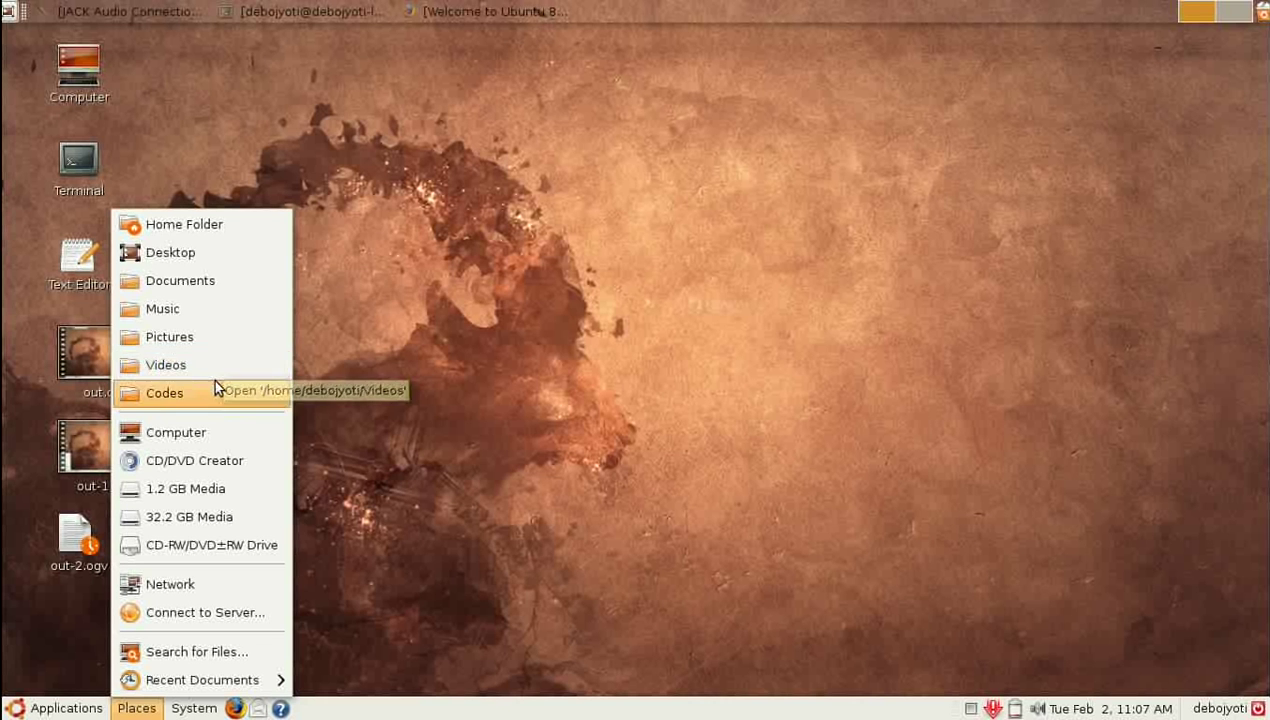
click(218, 234)
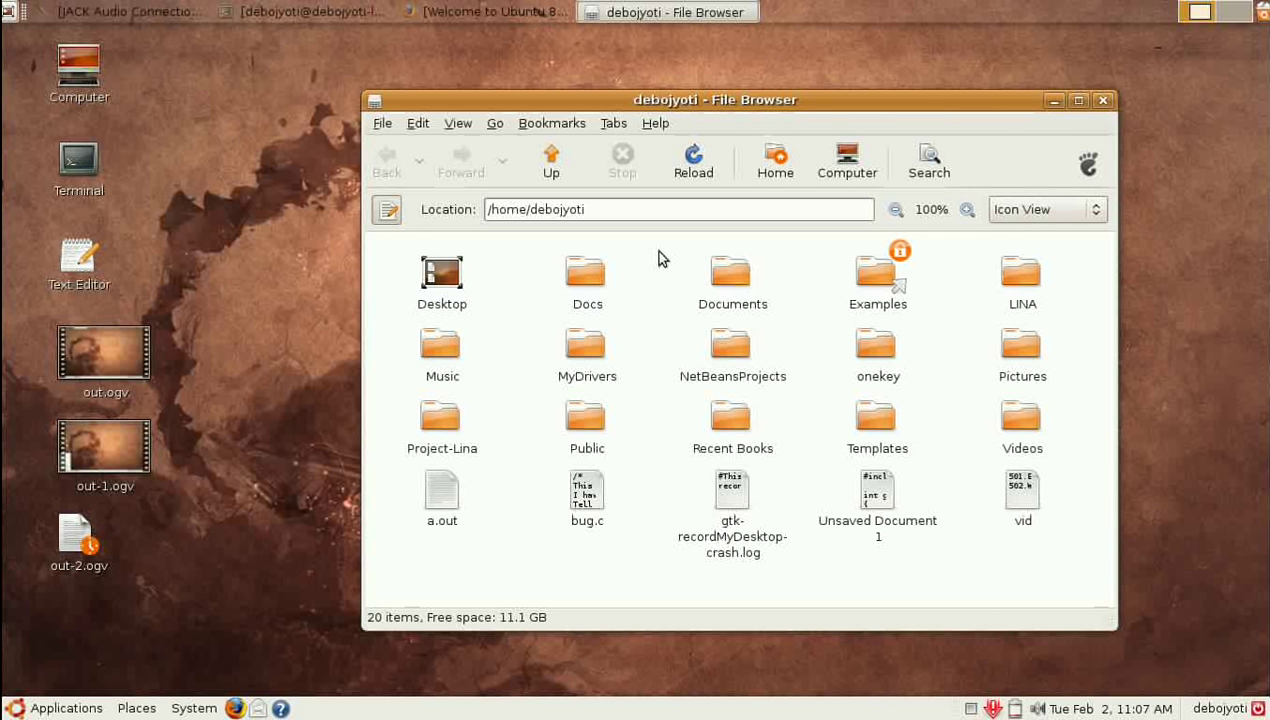
- Replace the Location path with / to browse the root folder
click(643, 210)
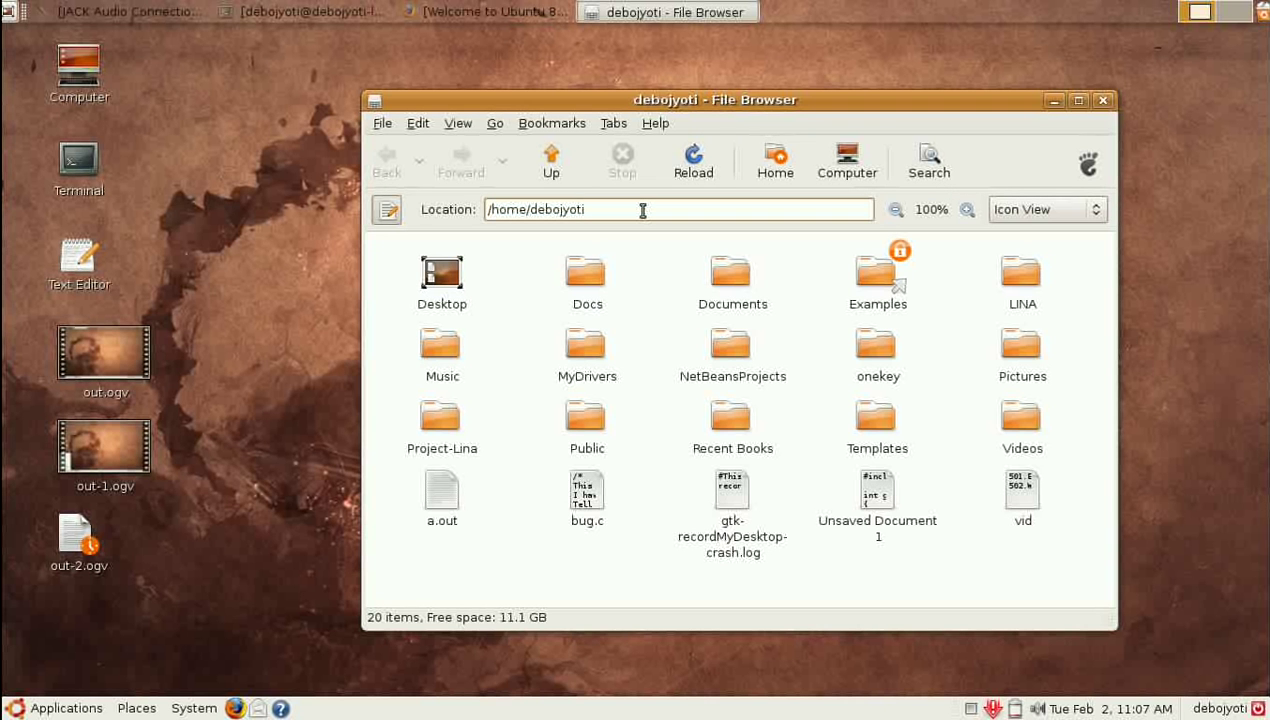
key(BackSpace)
key(BackSpace)
key(BackSpace)
key(BackSpace)
key(BackSpace)
key(BackSpace)
key(BackSpace)
key(BackSpace)
key(BackSpace)
key(BackSpace)
key(BackSpace)
key(BackSpace)
key(BackSpace)
key(BackSpace)
key(BackSpace)
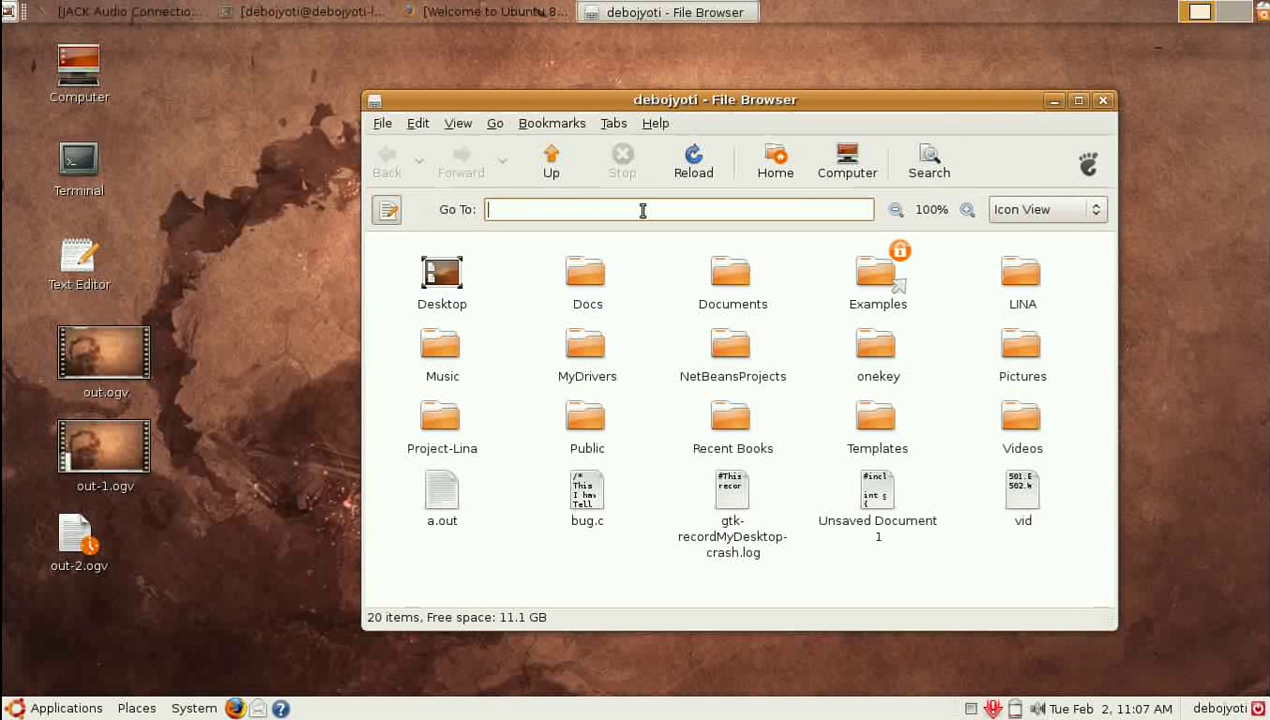
text(/)
key(BackSpace)
text(/)
key(Return)
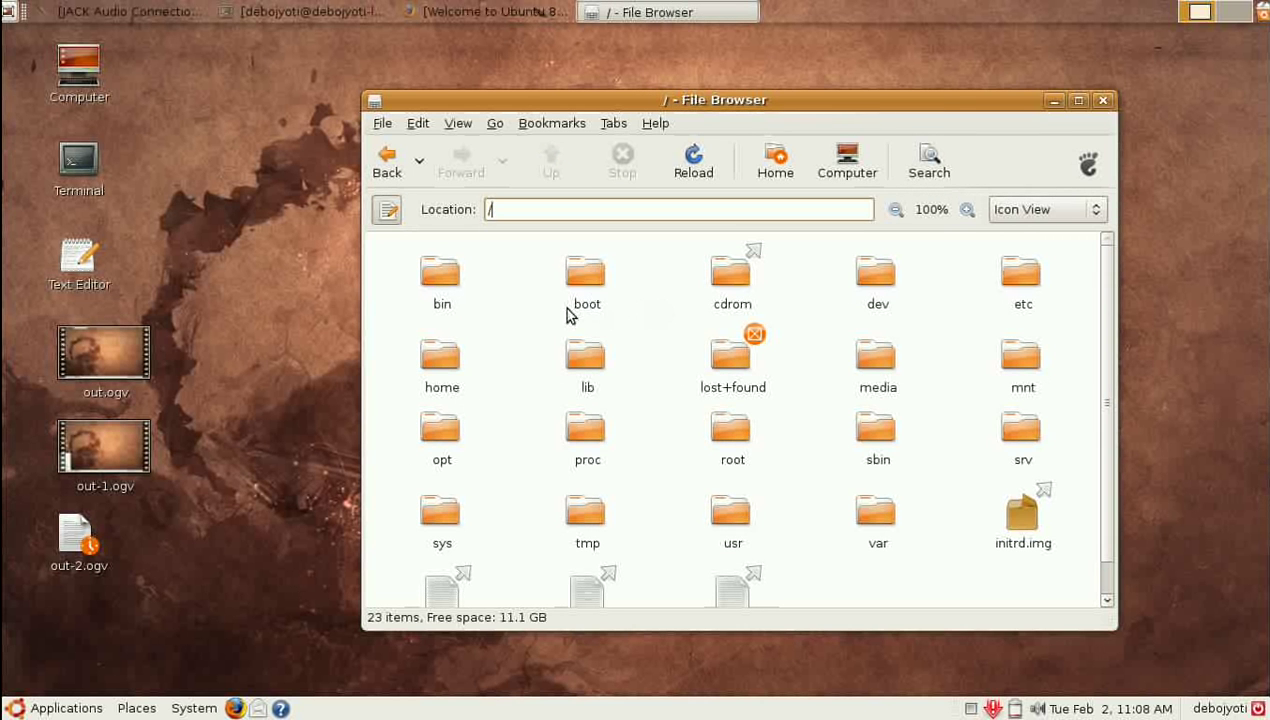
click(494, 379)
key(Down)
key(Down)
key(Down)
key(Up)
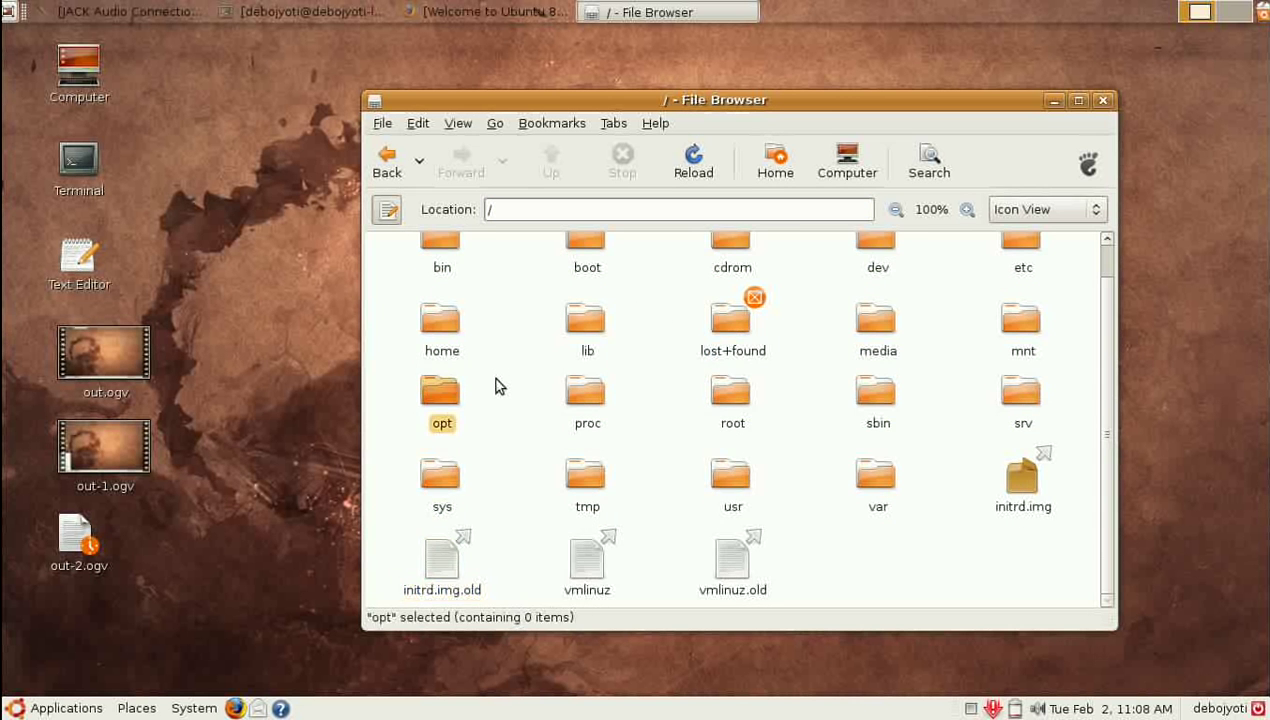
key(Up)
key(Up)
key(Up)
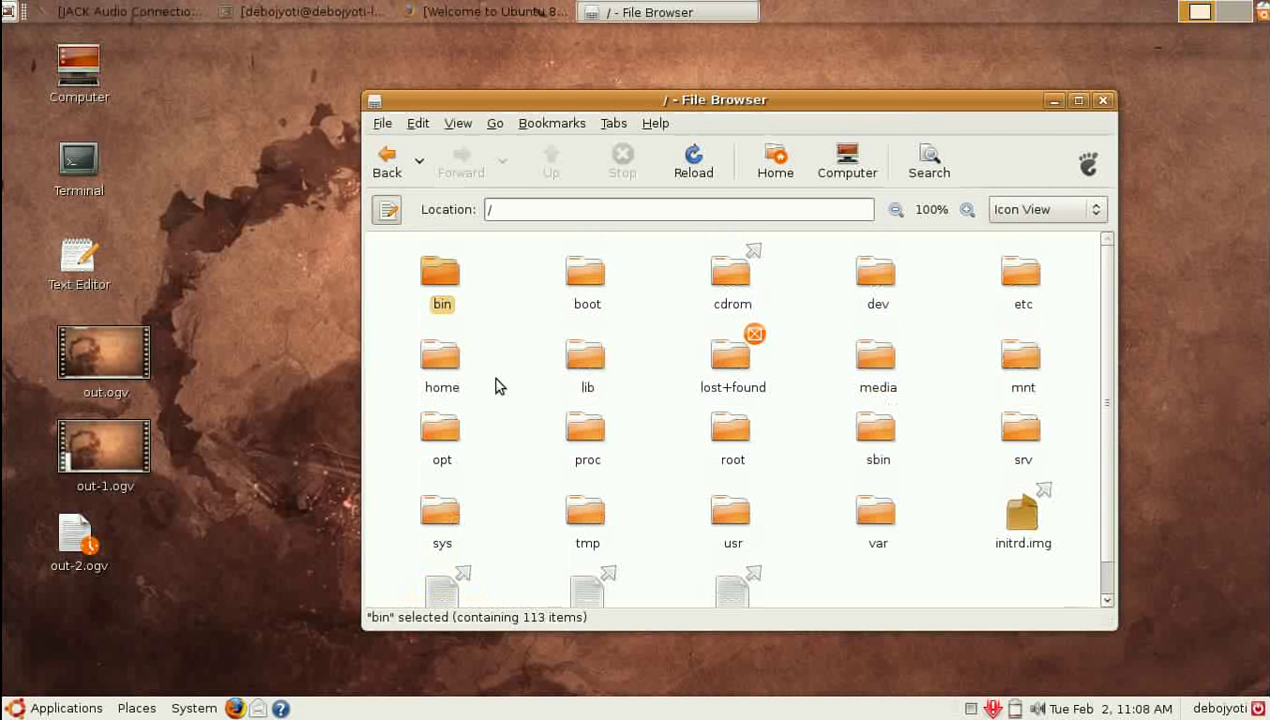
click(494, 380)
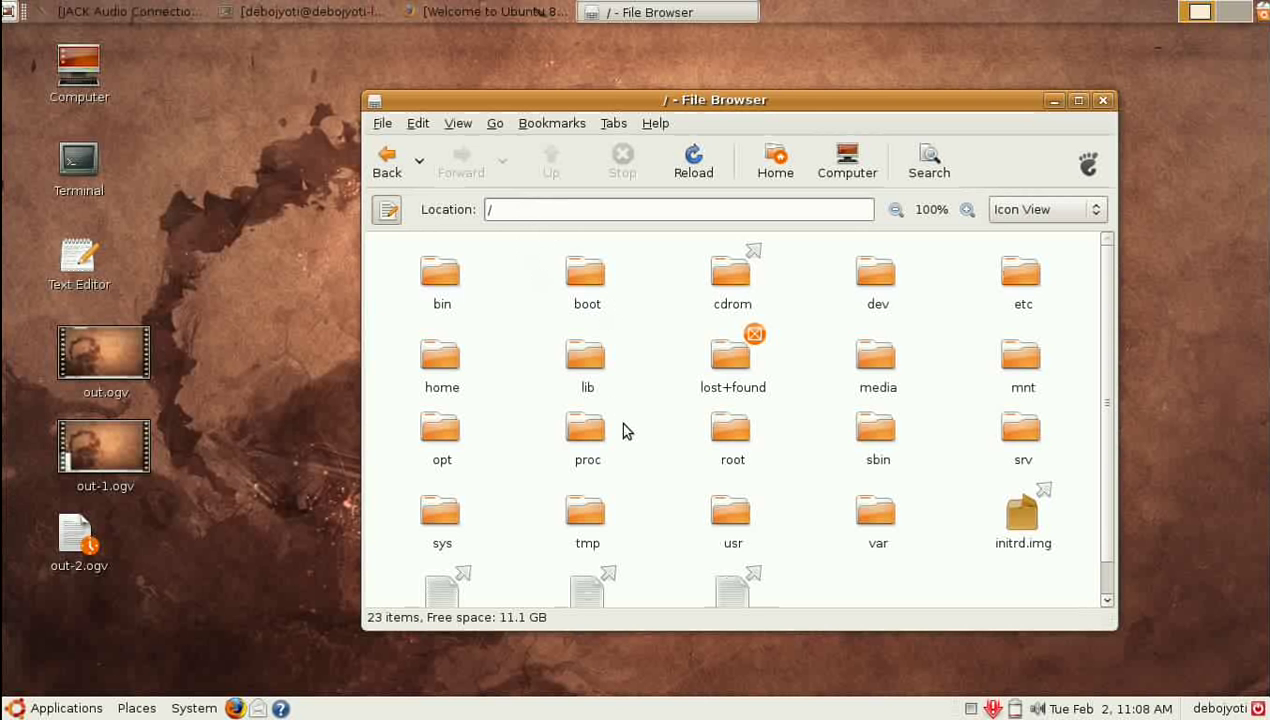
click(717, 452)
- Open the home folder, then the user's folder inside it
click(432, 373)
double_click(432, 373)
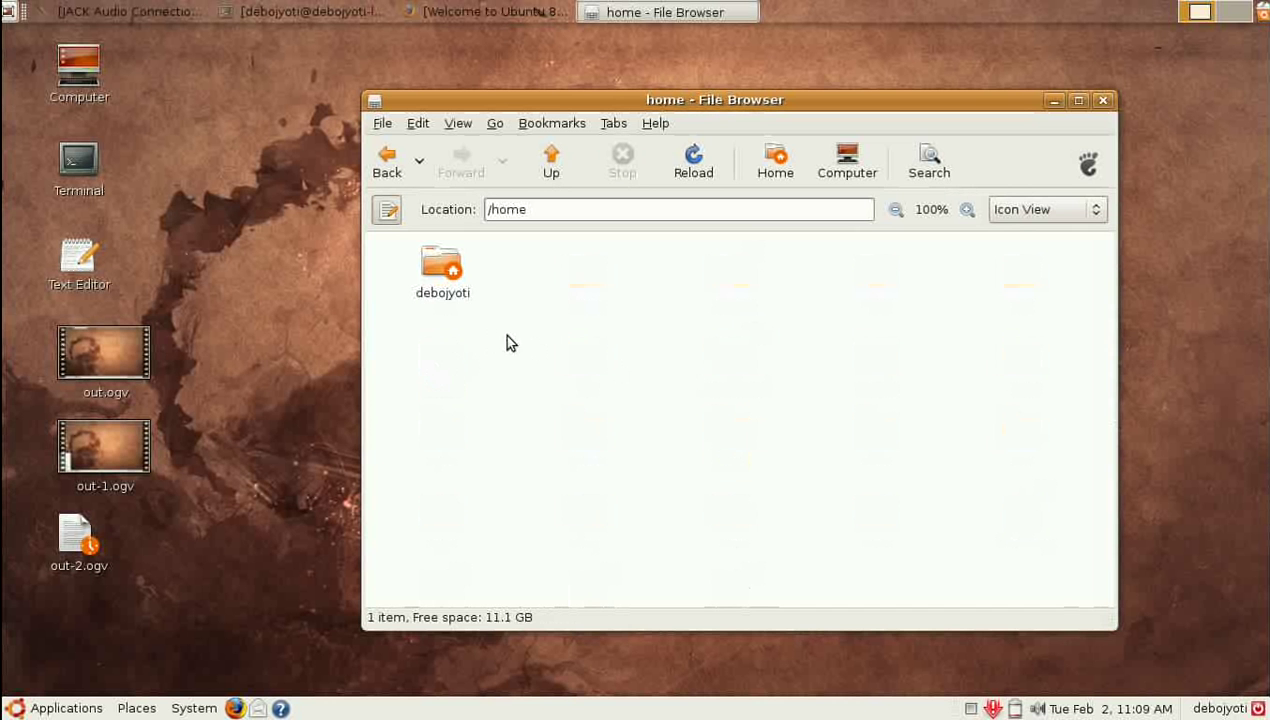
click(462, 286)
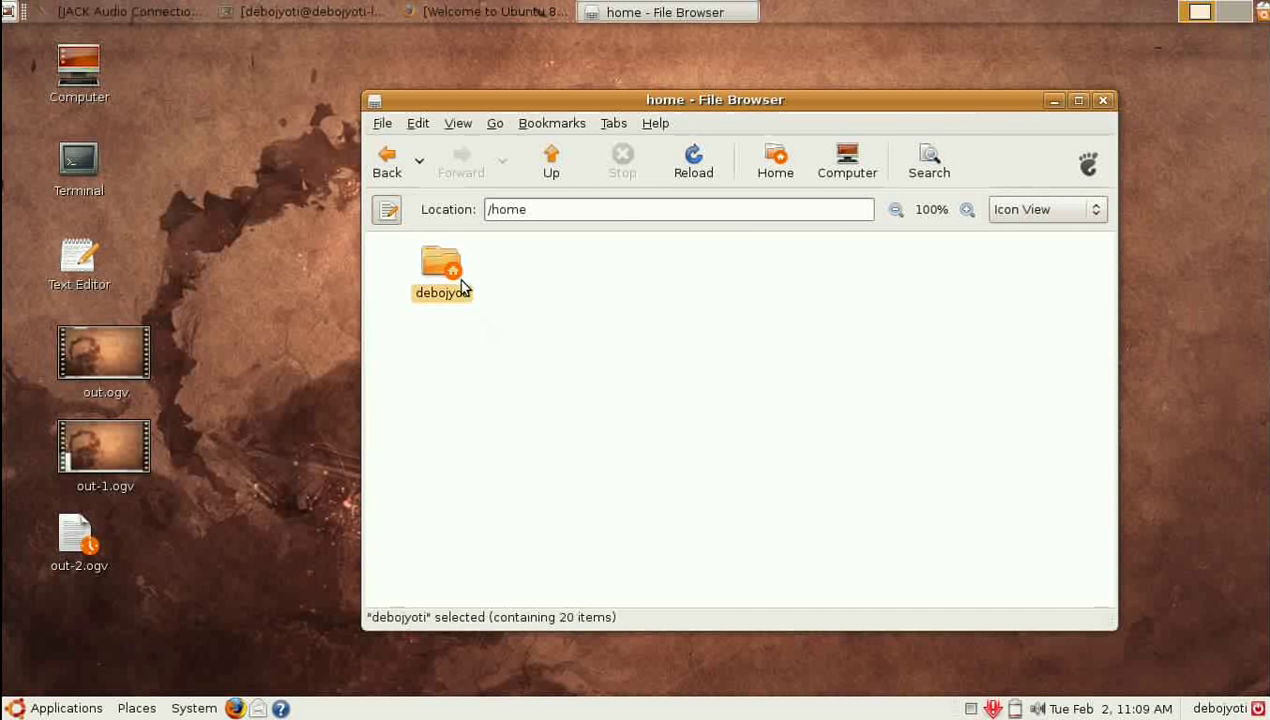
double_click(462, 286)
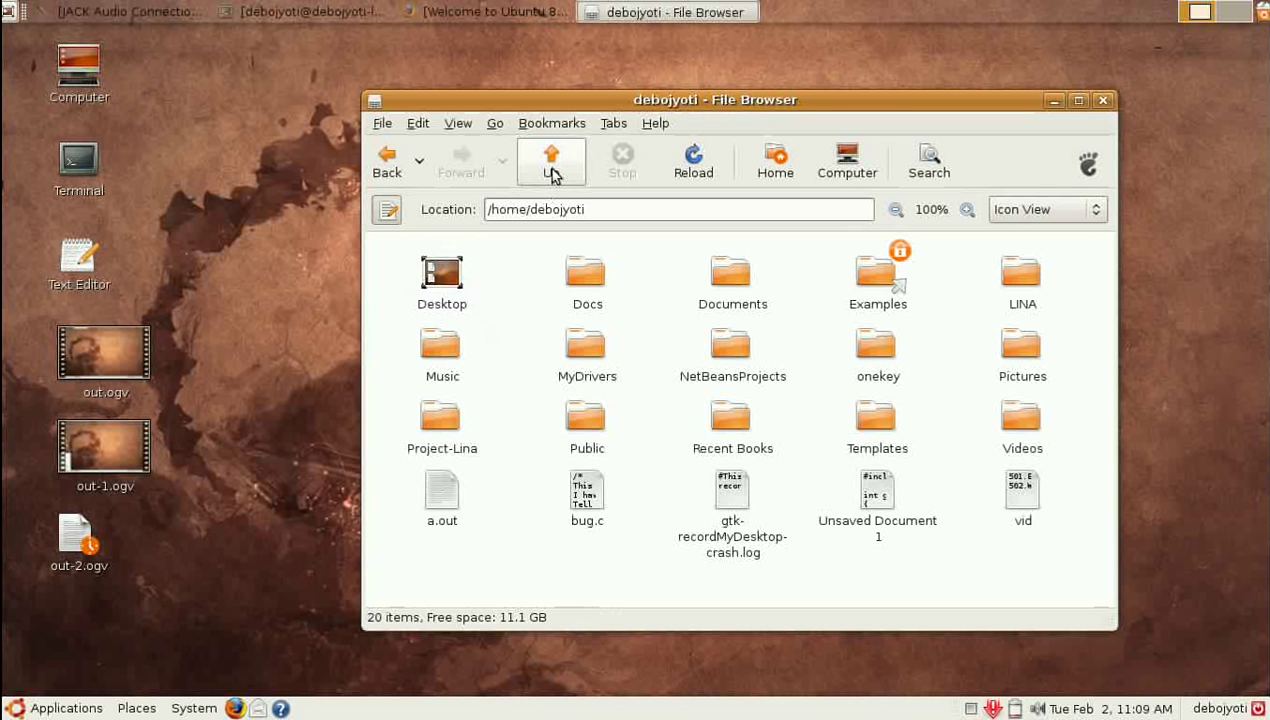
- Go up to /home, then back to the user's home folder
click(551, 165)
click(508, 290)
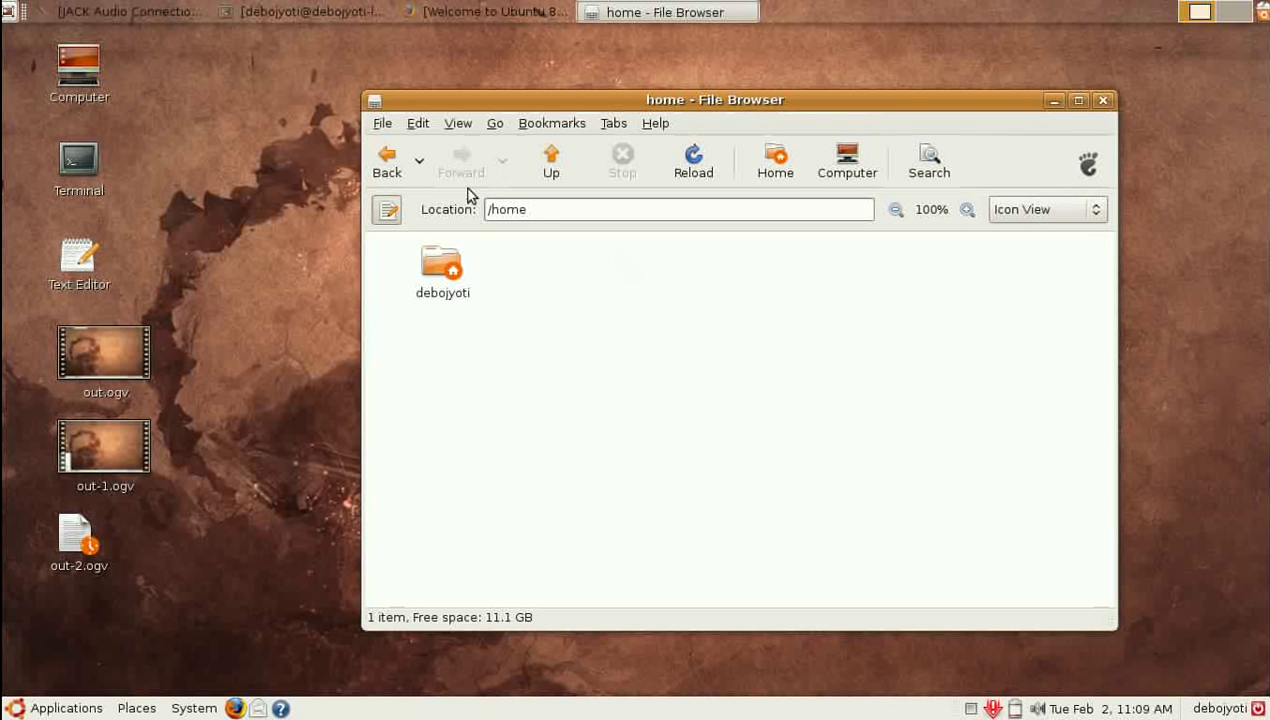
click(392, 163)
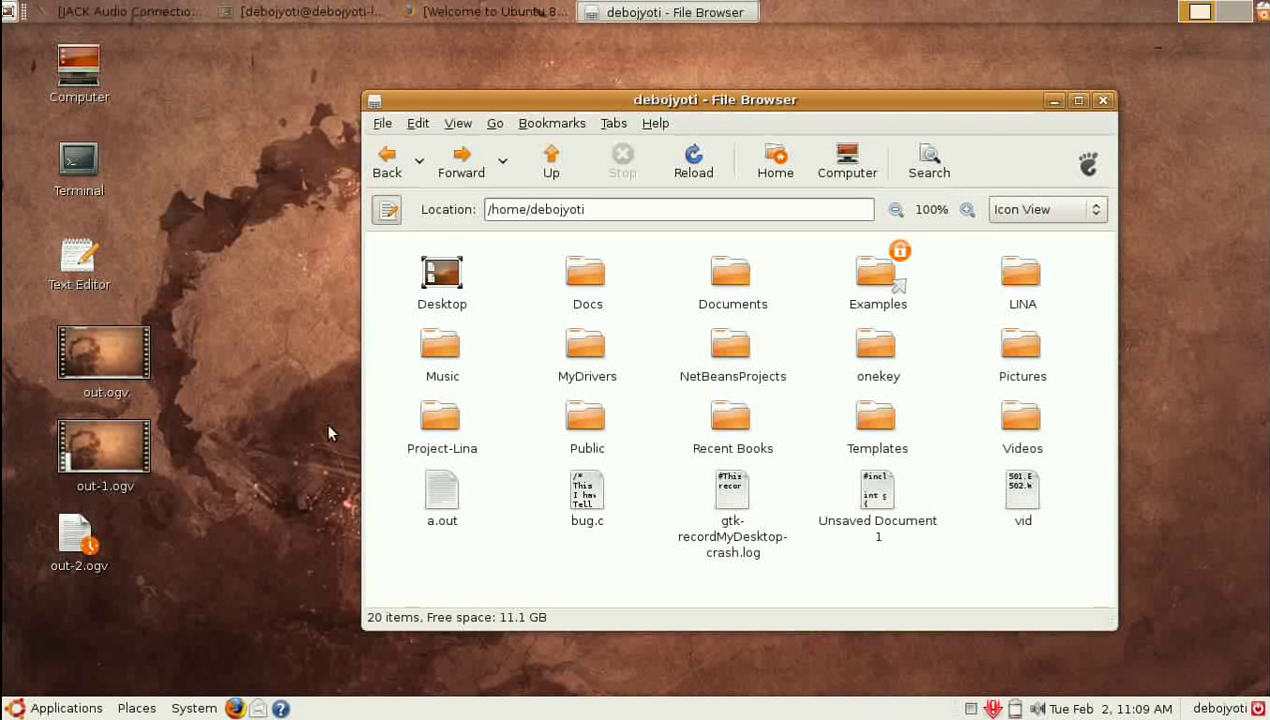
- Trim the Location path down to / to open the root folder
click(596, 212)
key(BackSpace)
key(BackSpace)
key(BackSpace)
key(BackSpace)
key(BackSpace)
key(BackSpace)
key(BackSpace)
key(BackSpace)
key(BackSpace)
key(BackSpace)
key(BackSpace)
key(BackSpace)
key(BackSpace)
key(BackSpace)
key(Return)
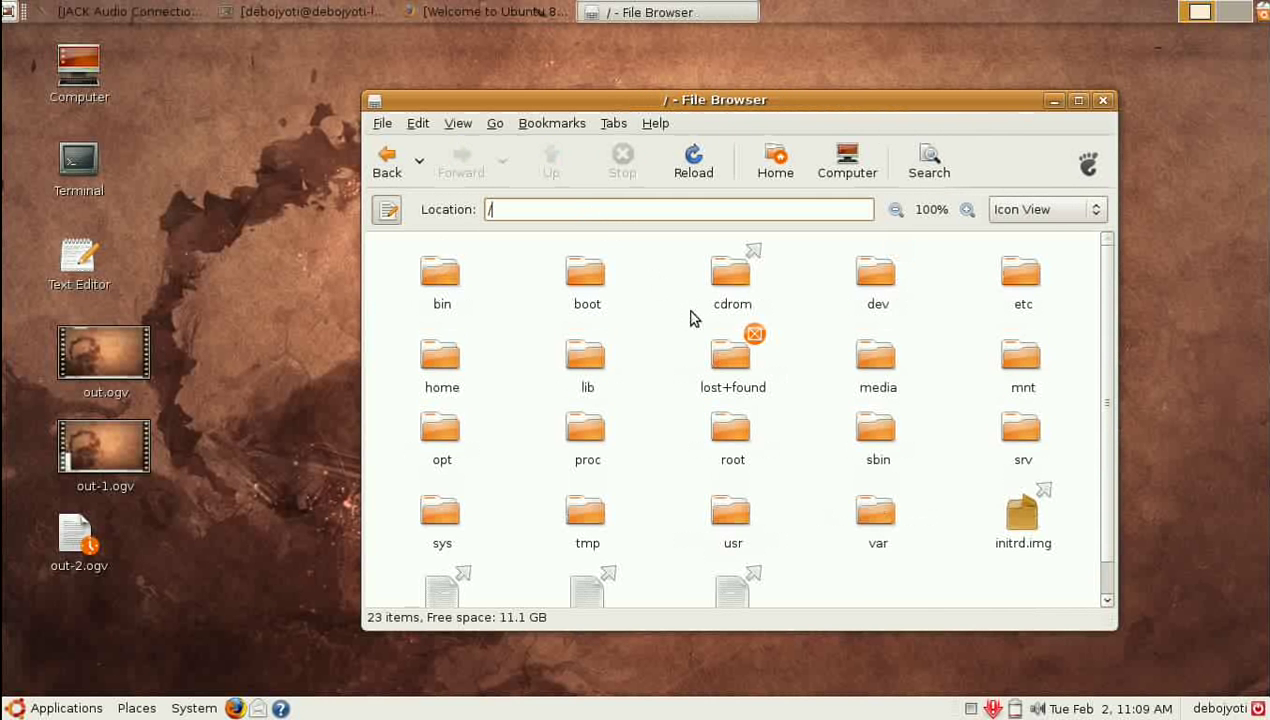
- Browse into media and its empty cdrom0 folder, then go back to root and select media
double_click(878, 362)
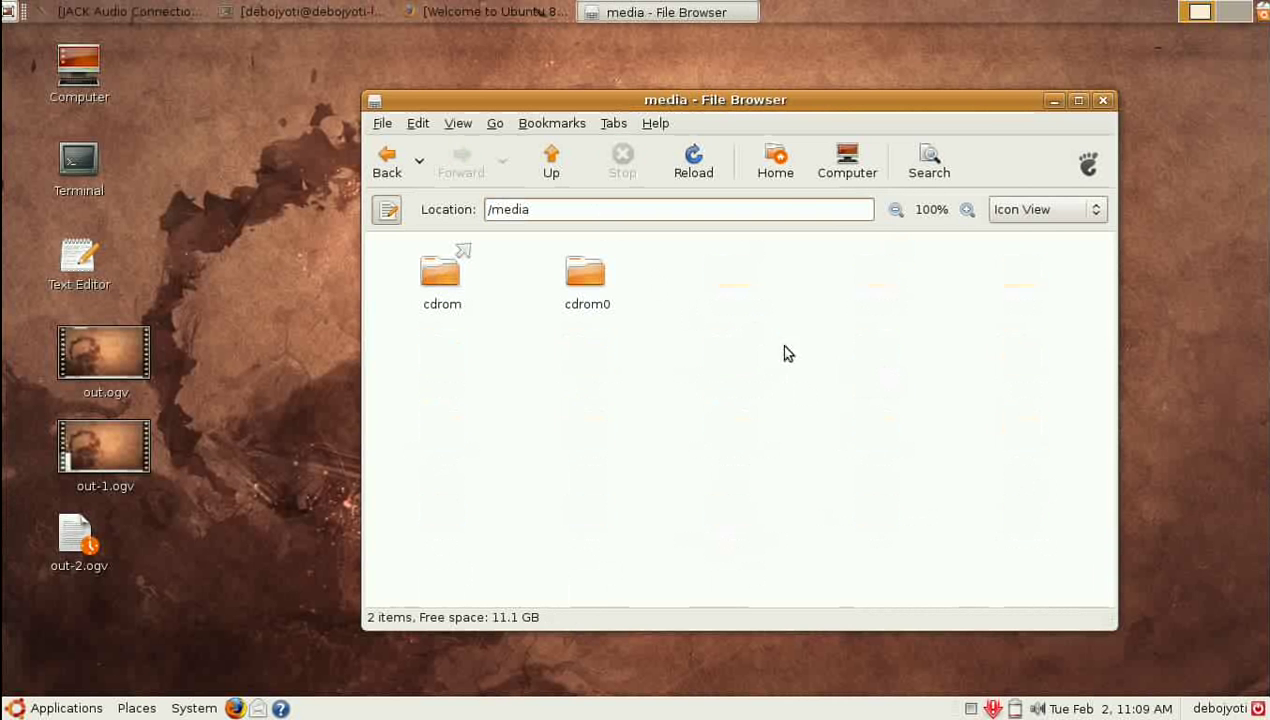
double_click(591, 277)
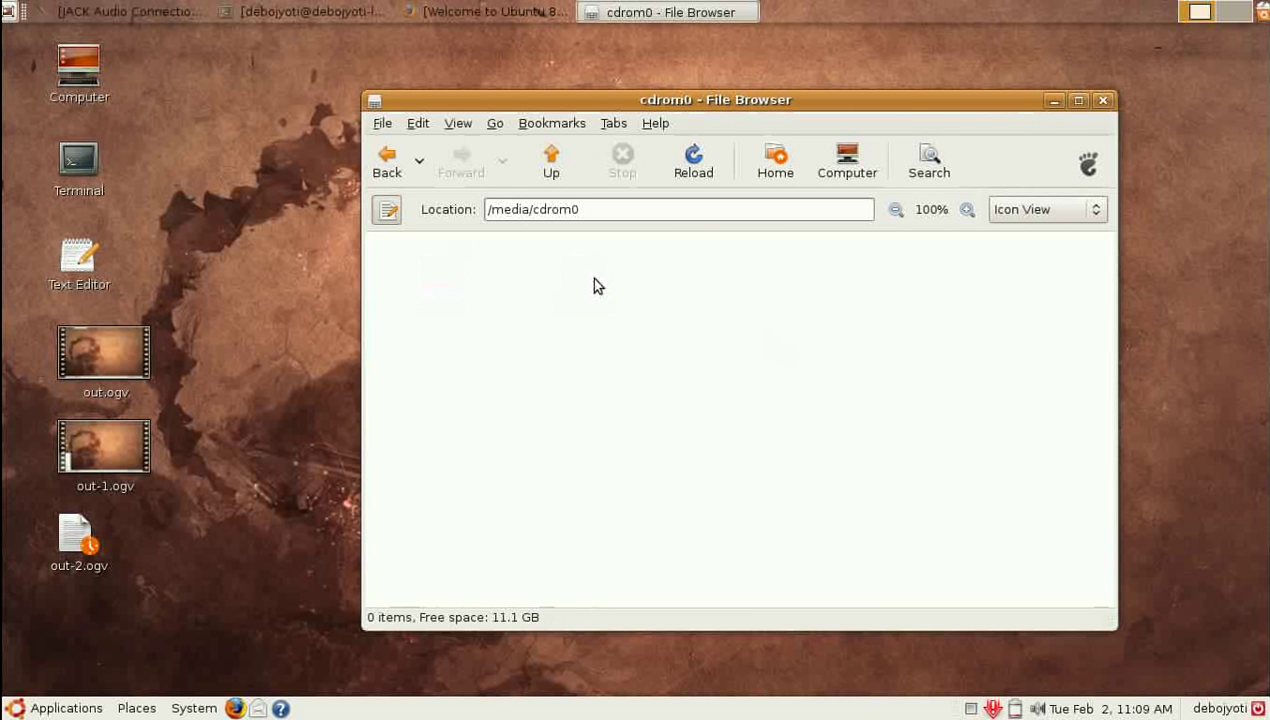
click(388, 160)
click(389, 161)
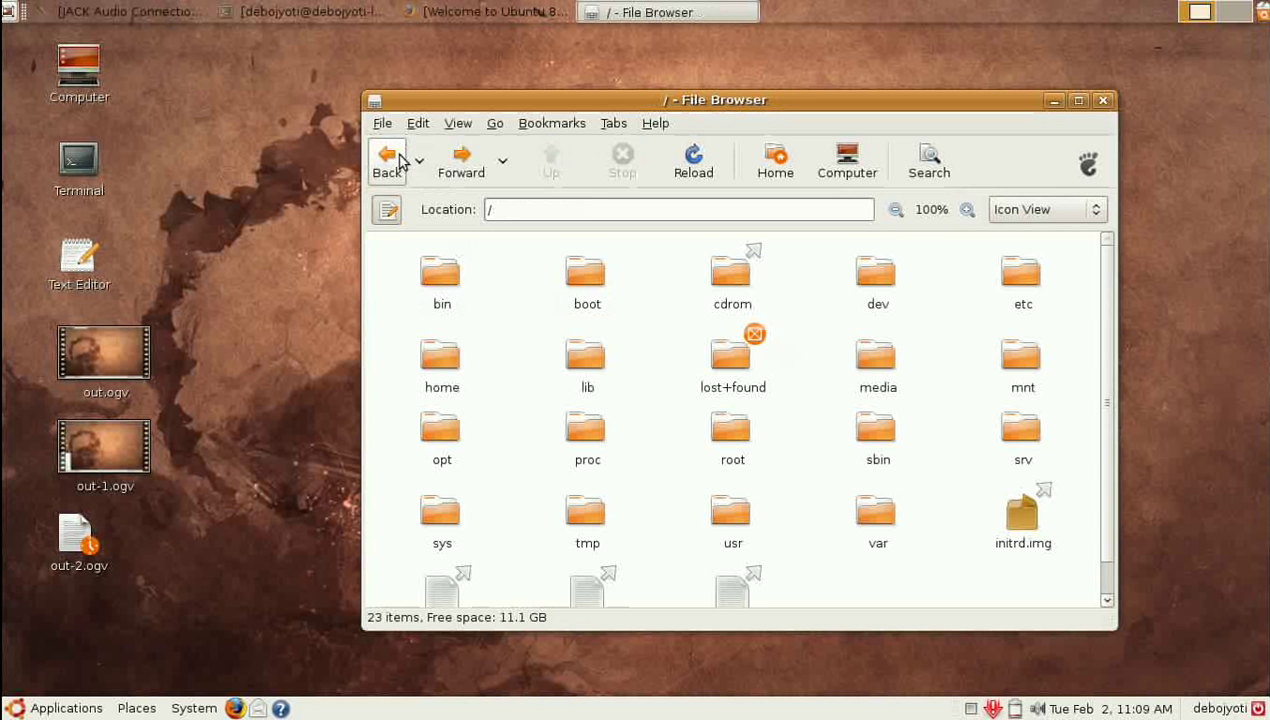
click(876, 380)
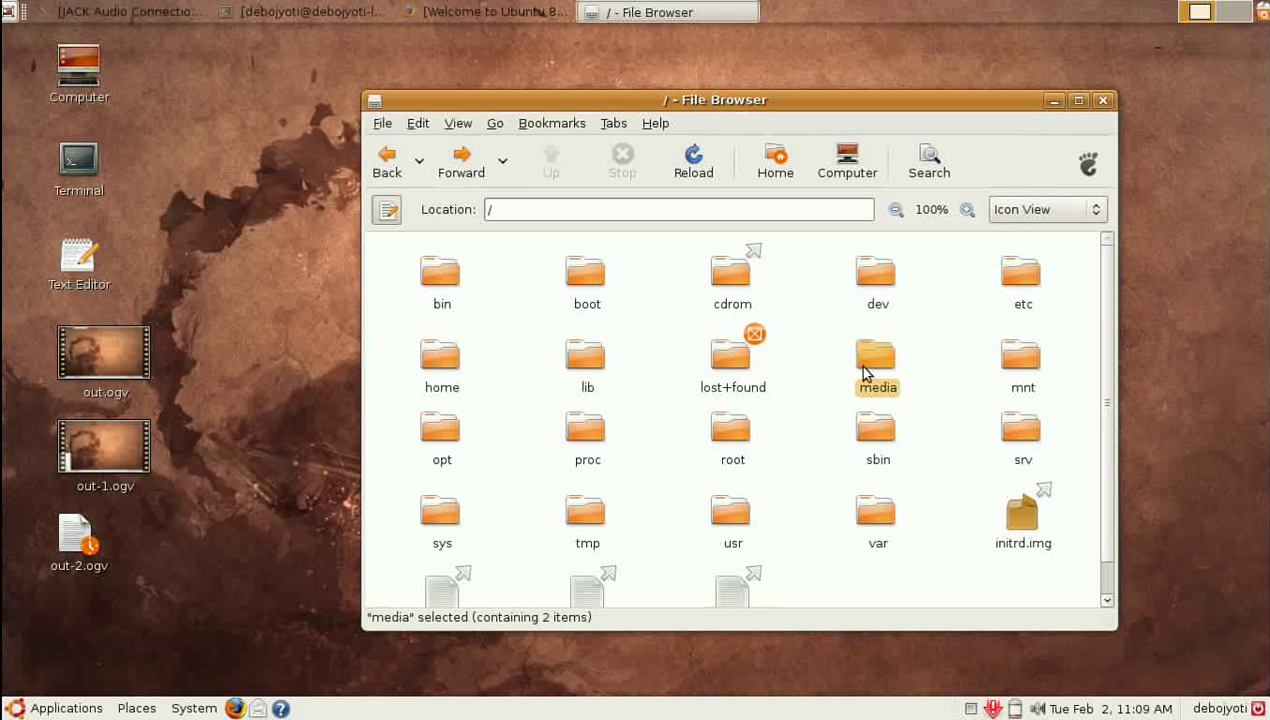
click(529, 214)
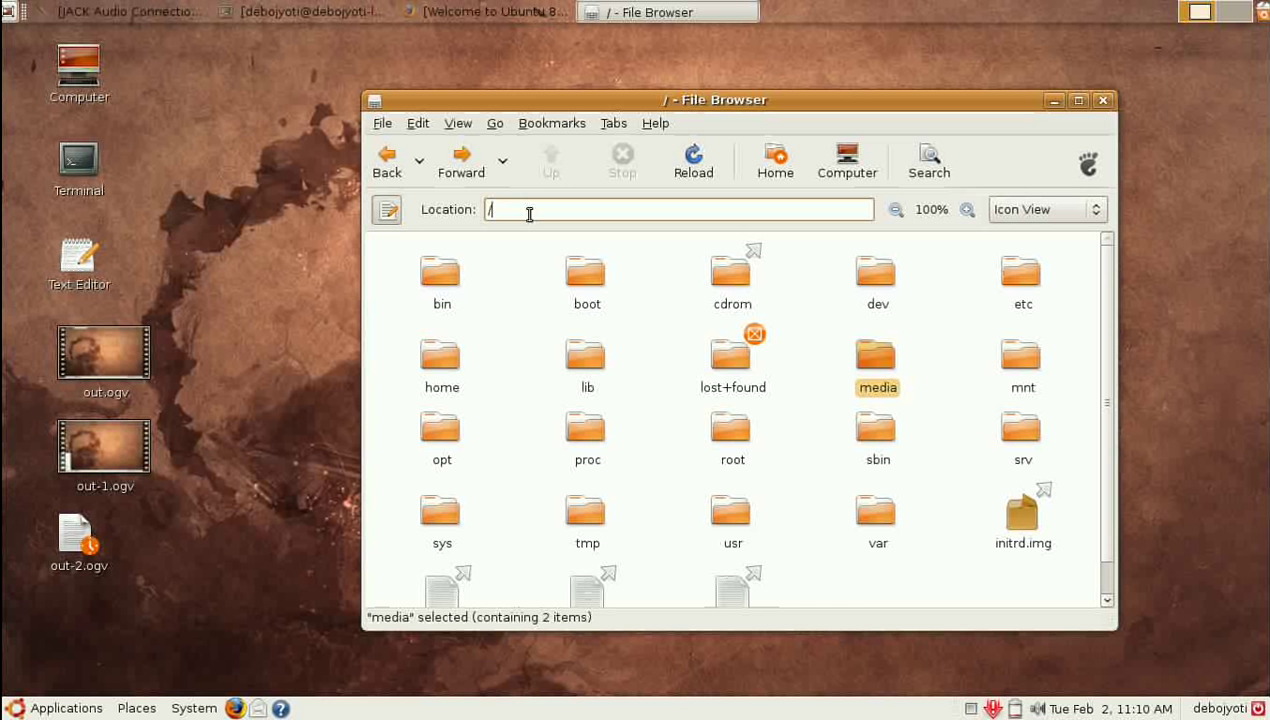
right_click(847, 593)
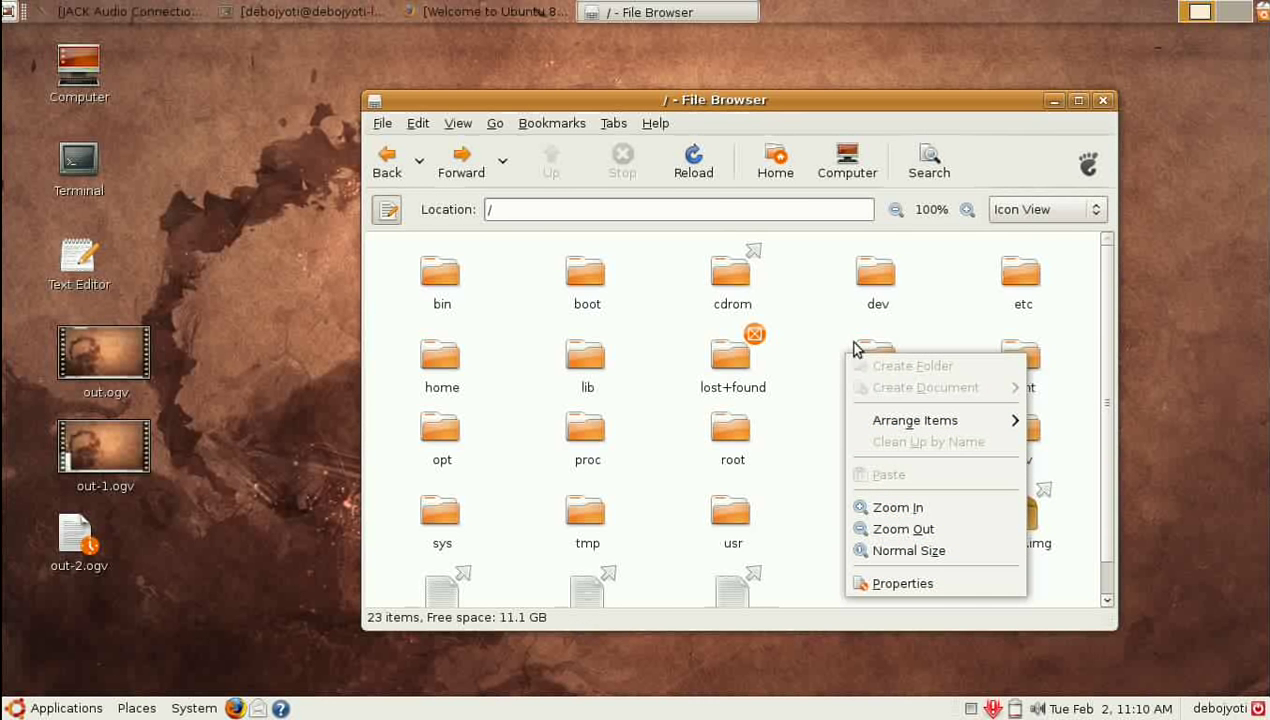
click(823, 314)
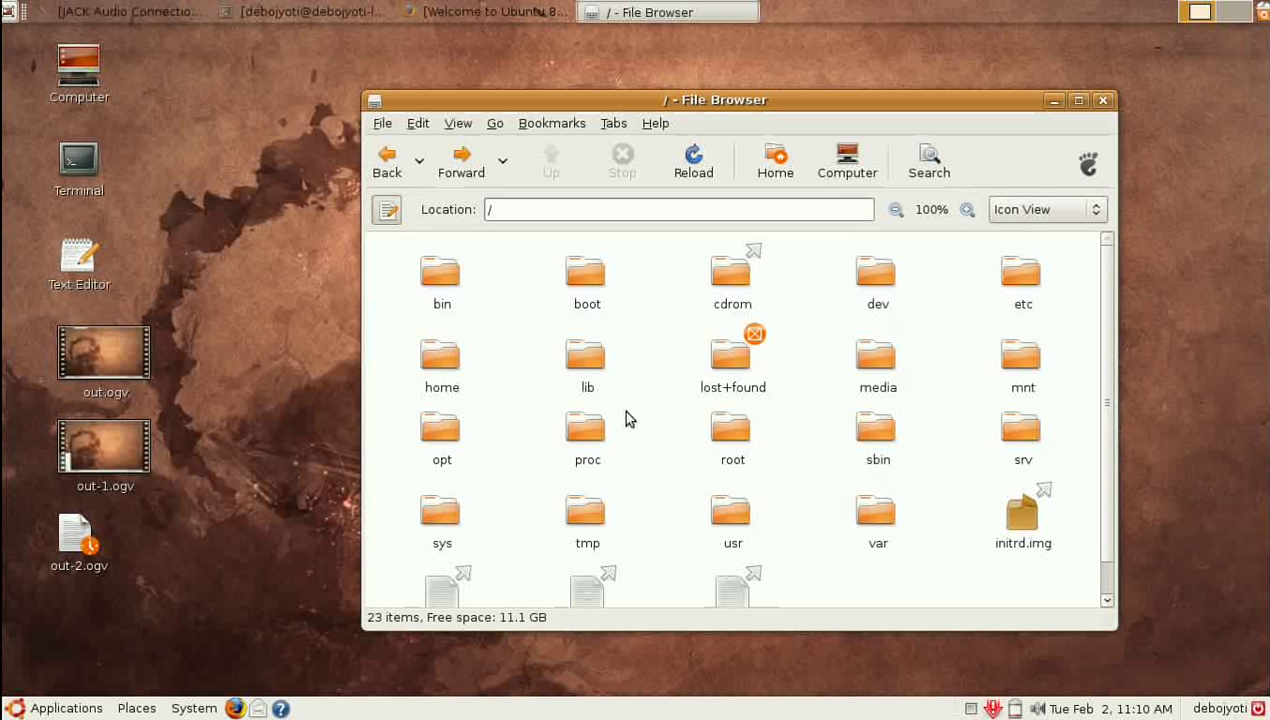
double_click(592, 519)
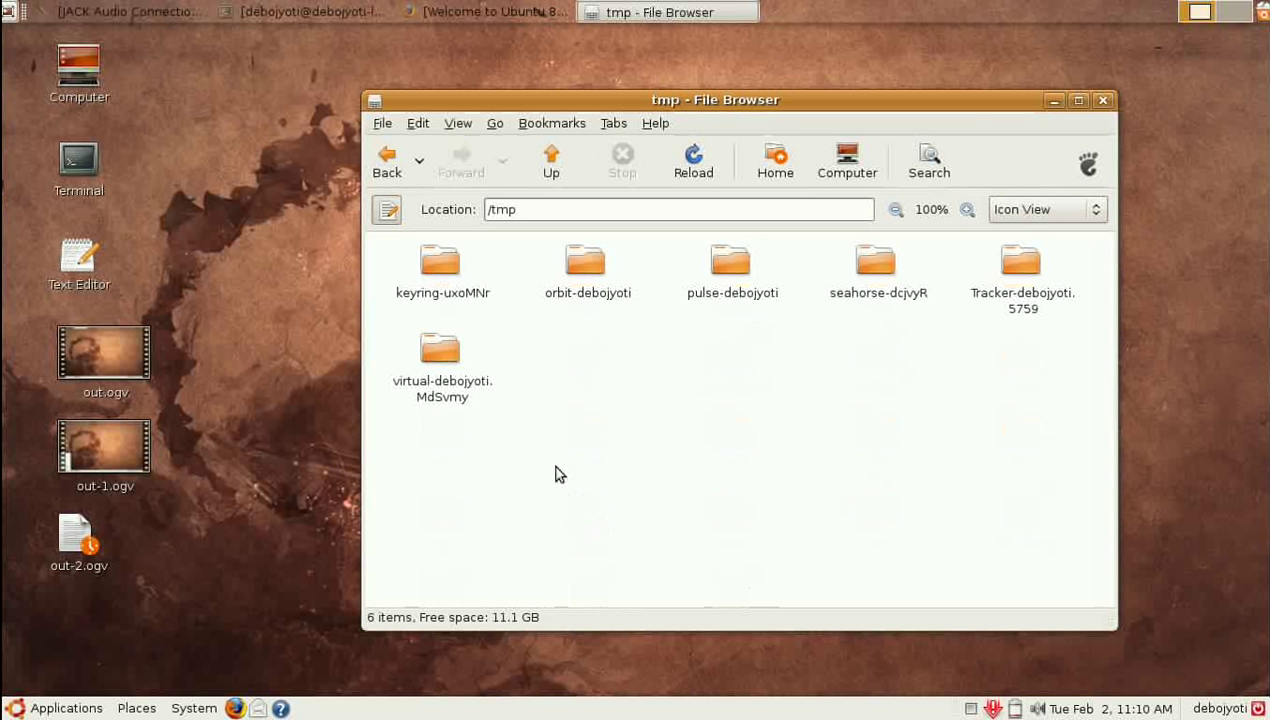
click(388, 170)
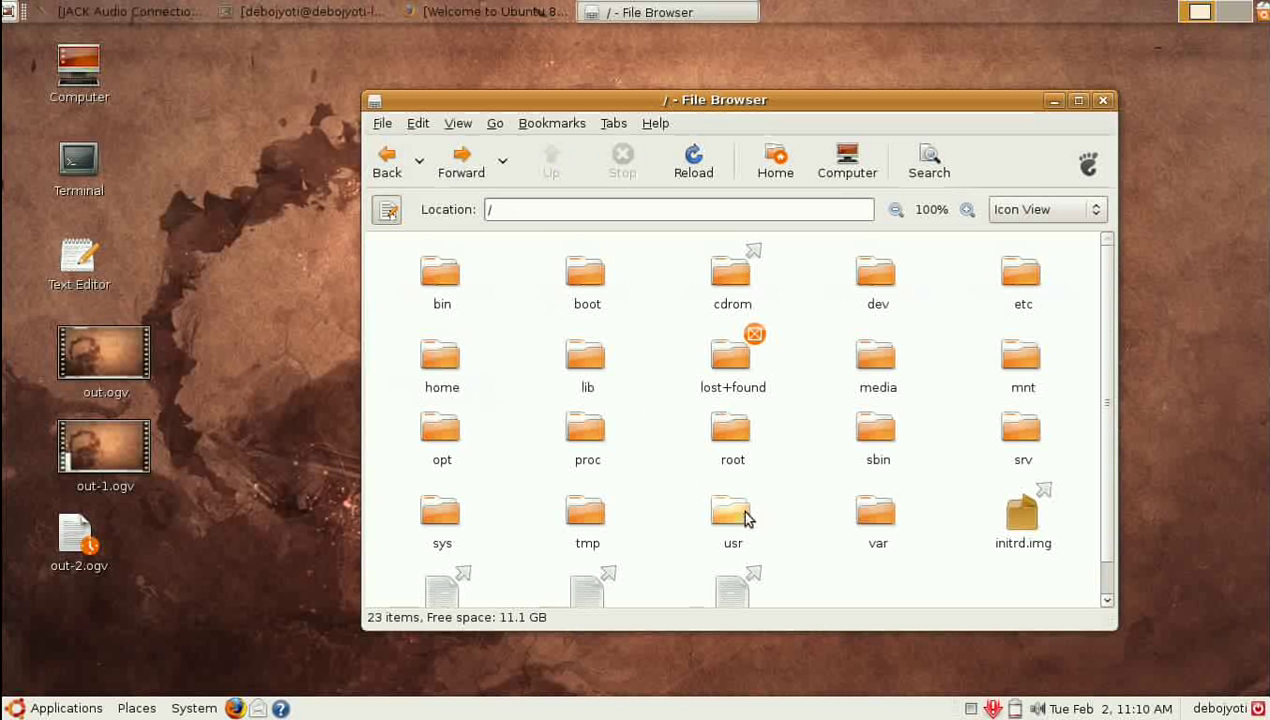
double_click(744, 513)
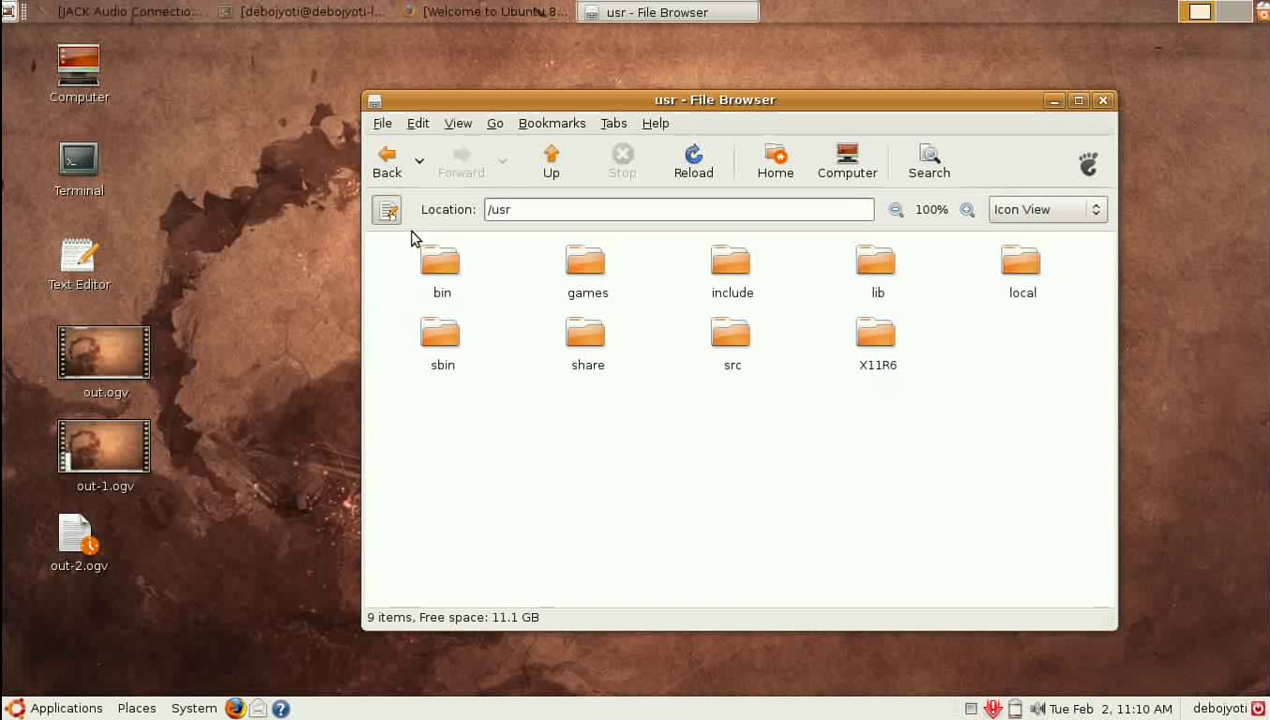
click(387, 163)
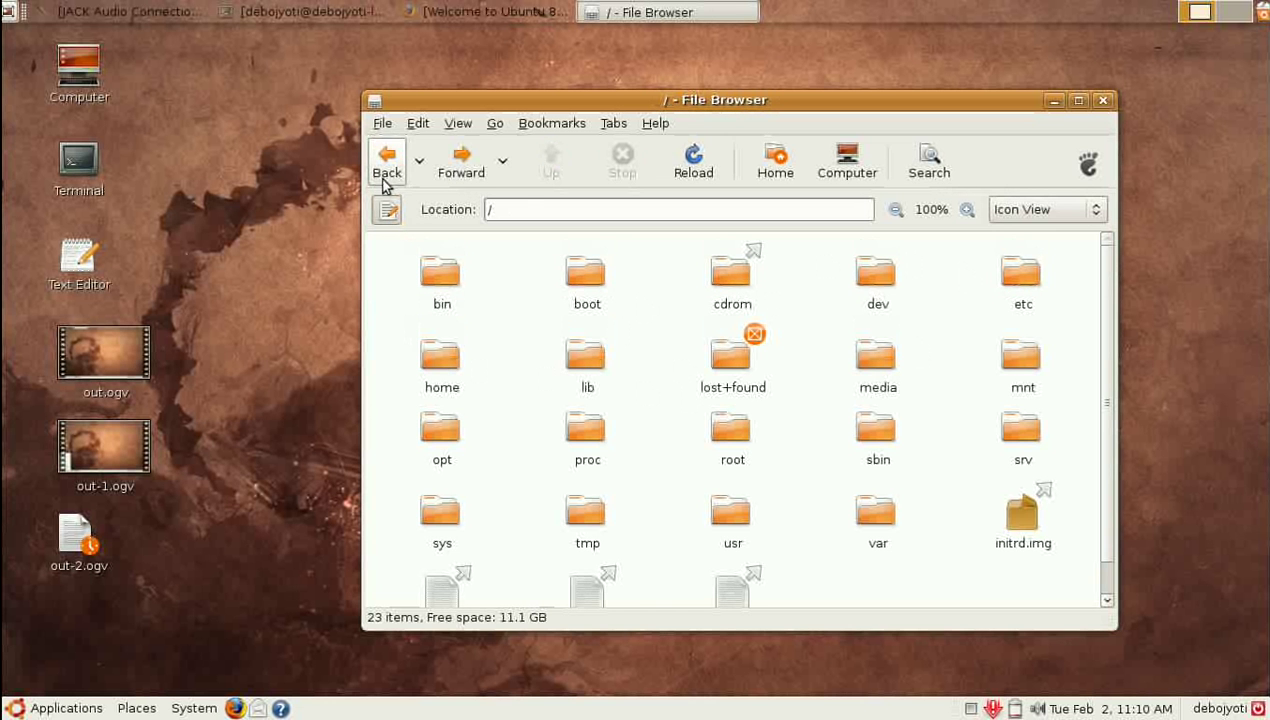